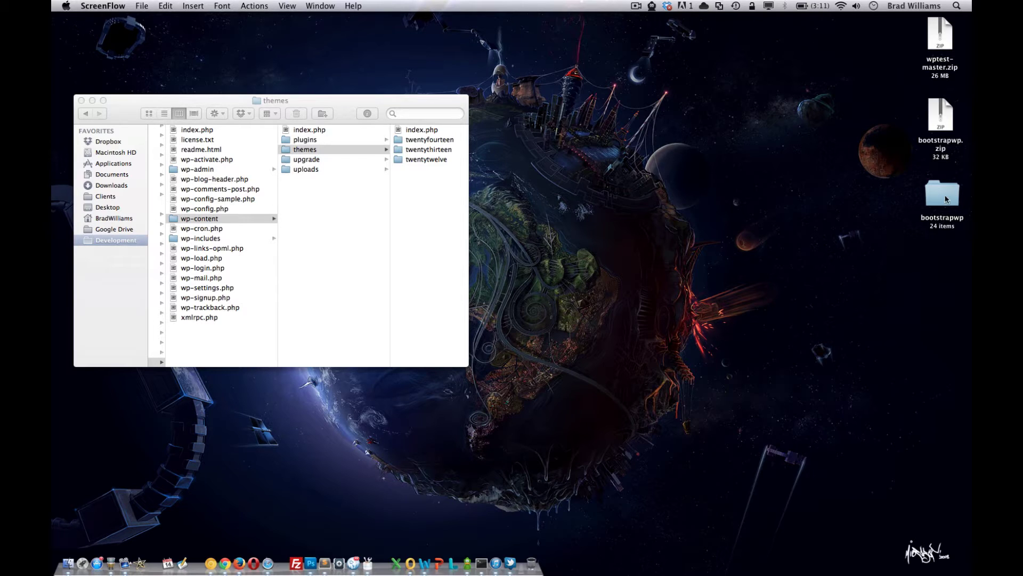
Place the bootstrapwp folder in wp-content/themes beside twentyfourteen, twentythirteen and twentytwelve
{"action": "left_click_drag", "start_coordinate": [946, 200], "coordinate": [430, 238]}
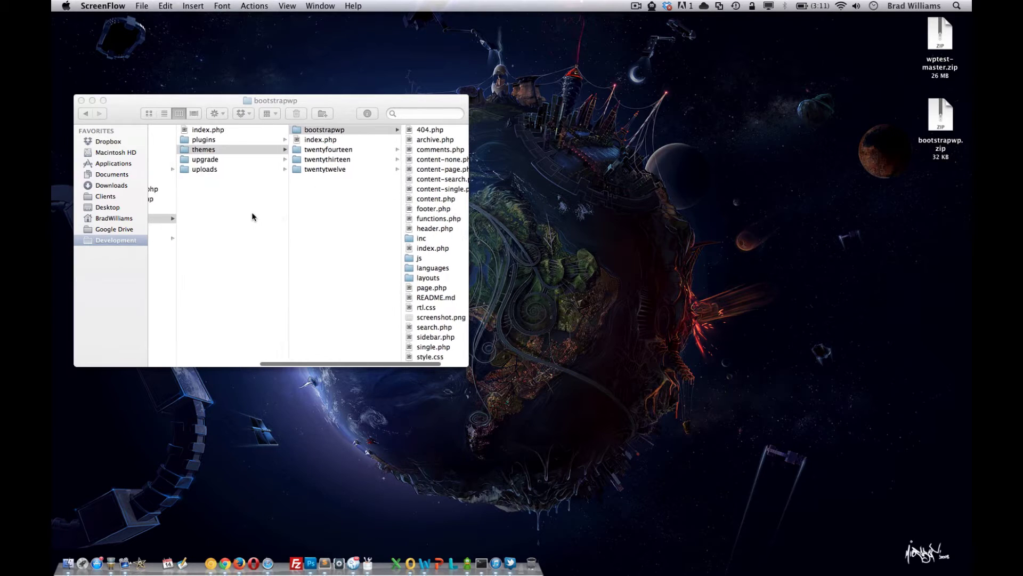
{"action": "scroll", "coordinate": [255, 217], "scroll_direction": "left", "scroll_amount": 3}
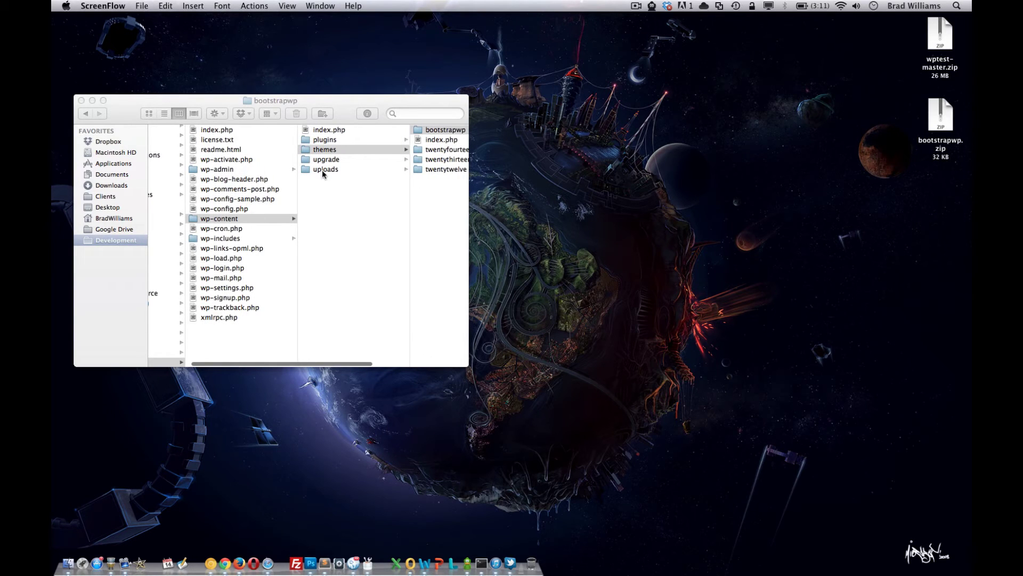
{"action": "scroll", "coordinate": [335, 160], "scroll_direction": "right", "scroll_amount": 3}
{"action": "scroll", "coordinate": [383, 161], "scroll_direction": "right", "scroll_amount": 2}
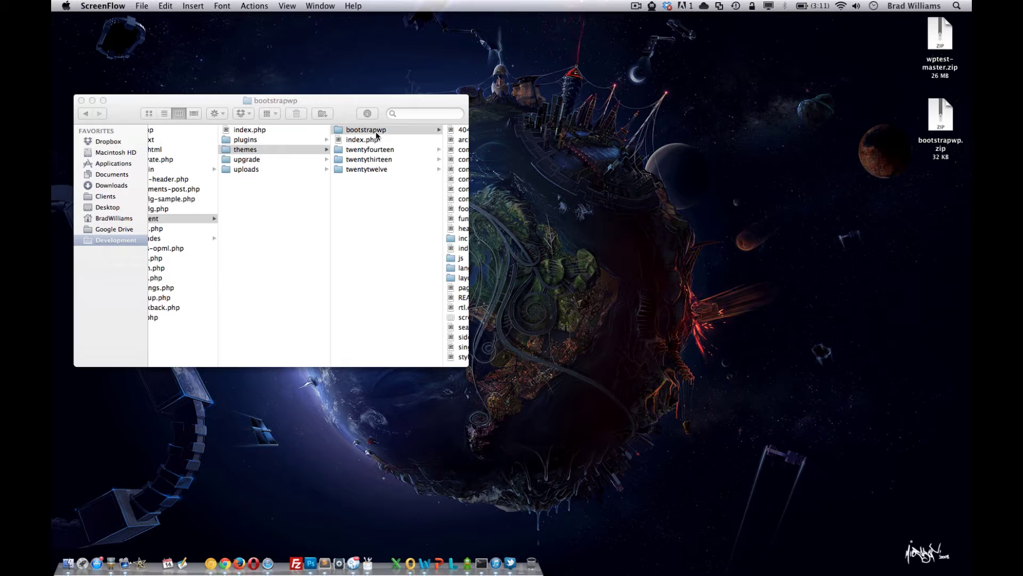
{"action": "scroll", "coordinate": [389, 240], "scroll_direction": "right", "scroll_amount": 1}
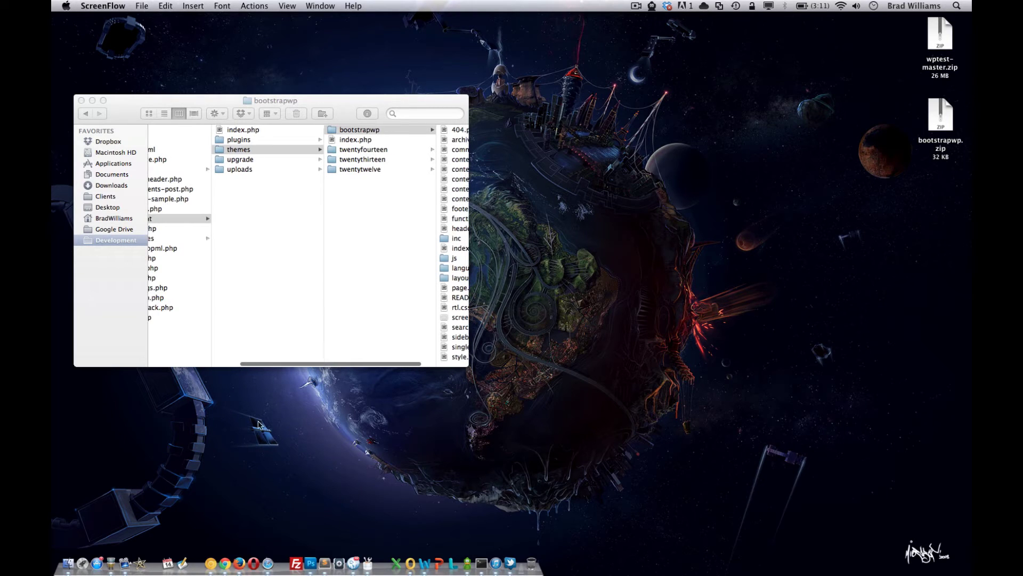
{"action": "right_click", "coordinate": [226, 561]}
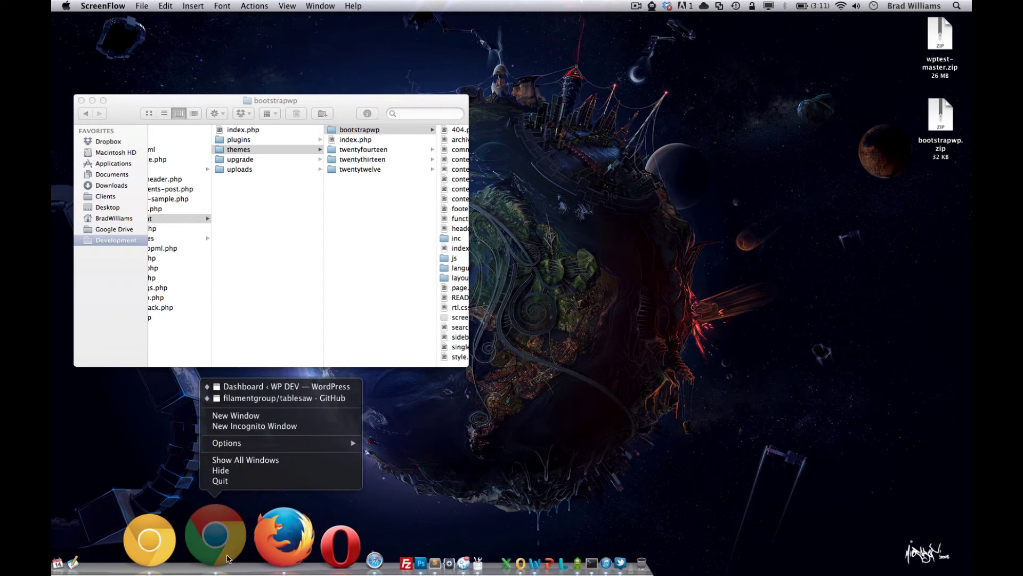
Activate the bootstrapwp theme on the Appearance > Themes page and view the front page
{"action": "left_click", "coordinate": [304, 387]}
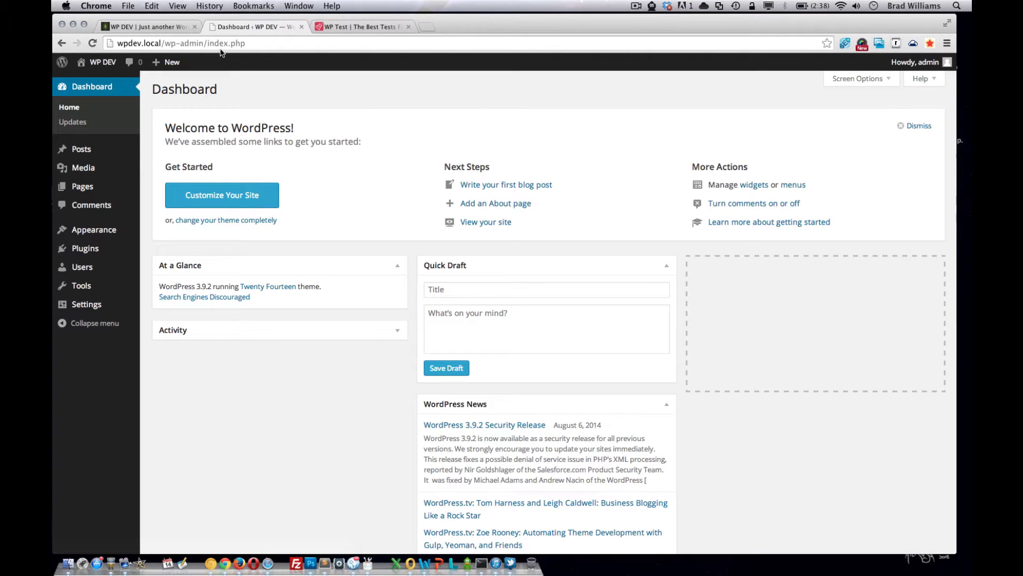
{"action": "mouse_move", "coordinate": [100, 229]}
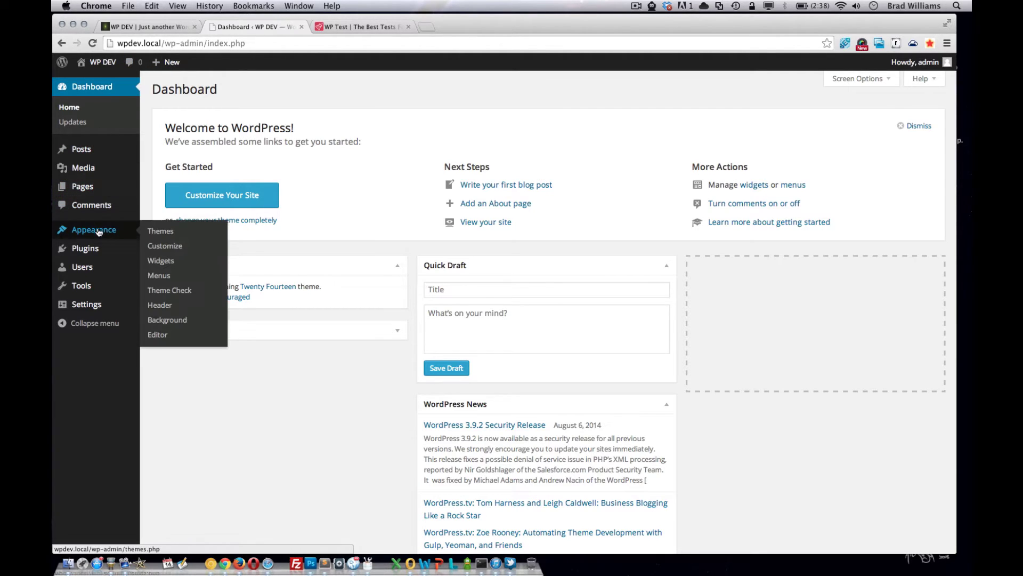
{"action": "left_click", "coordinate": [155, 233]}
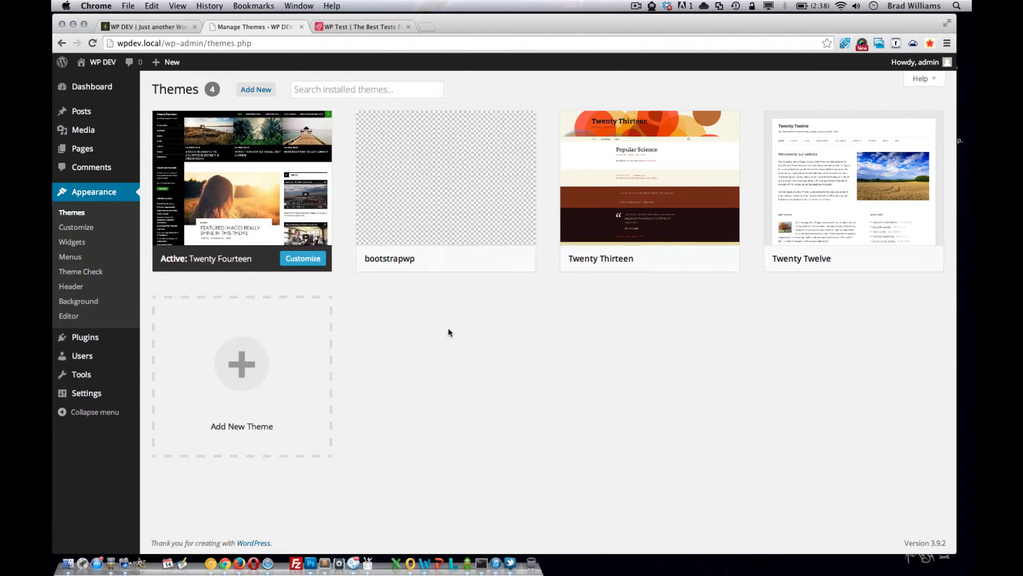
{"action": "mouse_move", "coordinate": [434, 273]}
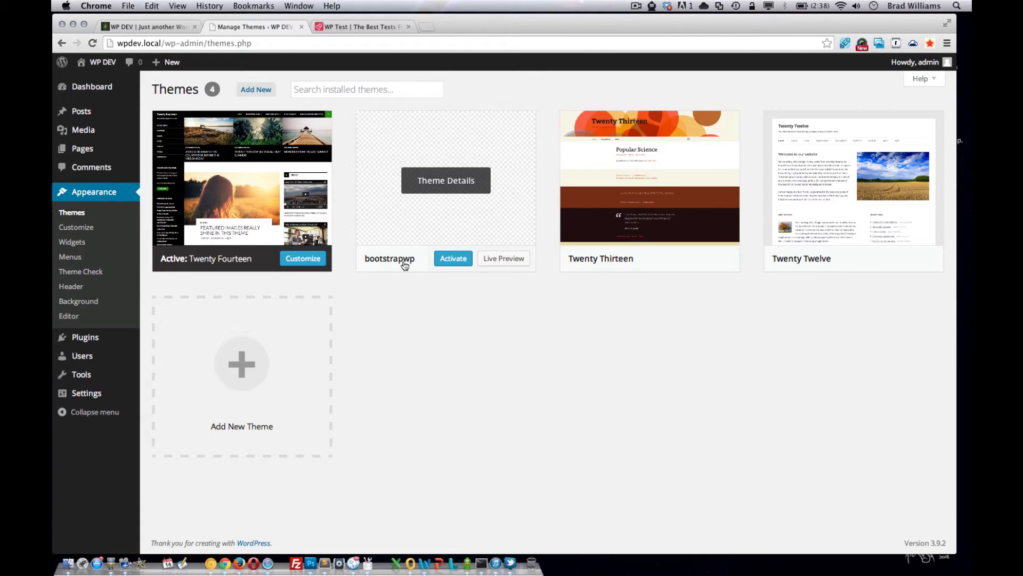
{"action": "left_click", "coordinate": [454, 259]}
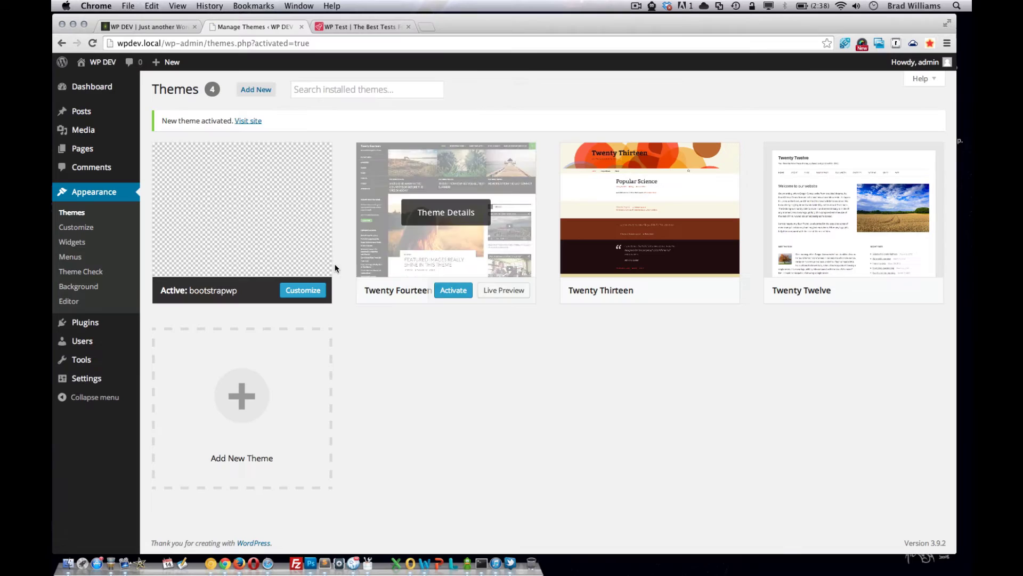
{"action": "left_click", "coordinate": [165, 23]}
Reload the front page so it shows the unstyled bootstrapwp layout
{"action": "left_click", "coordinate": [201, 42]}
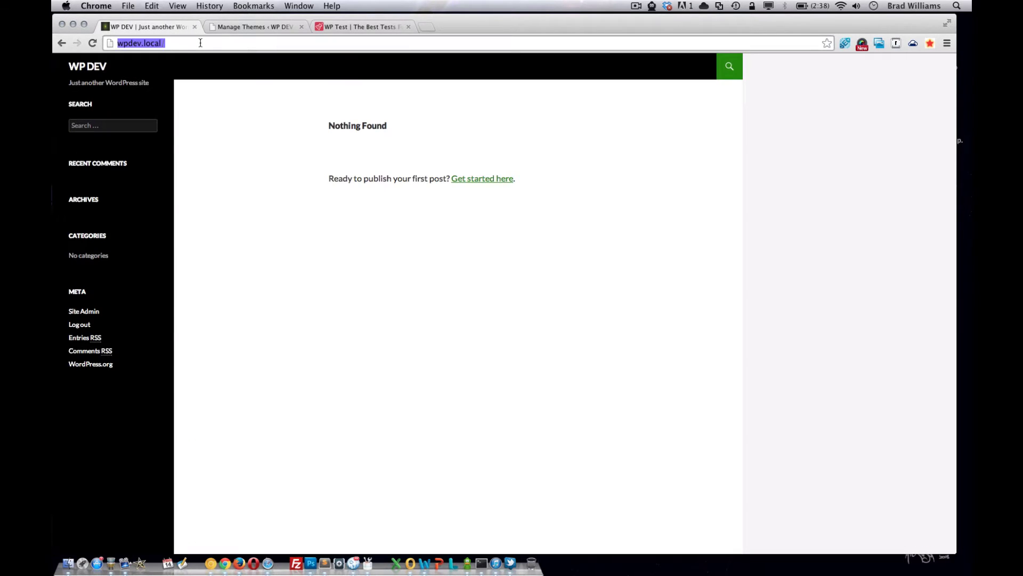
{"action": "key", "text": "Return"}
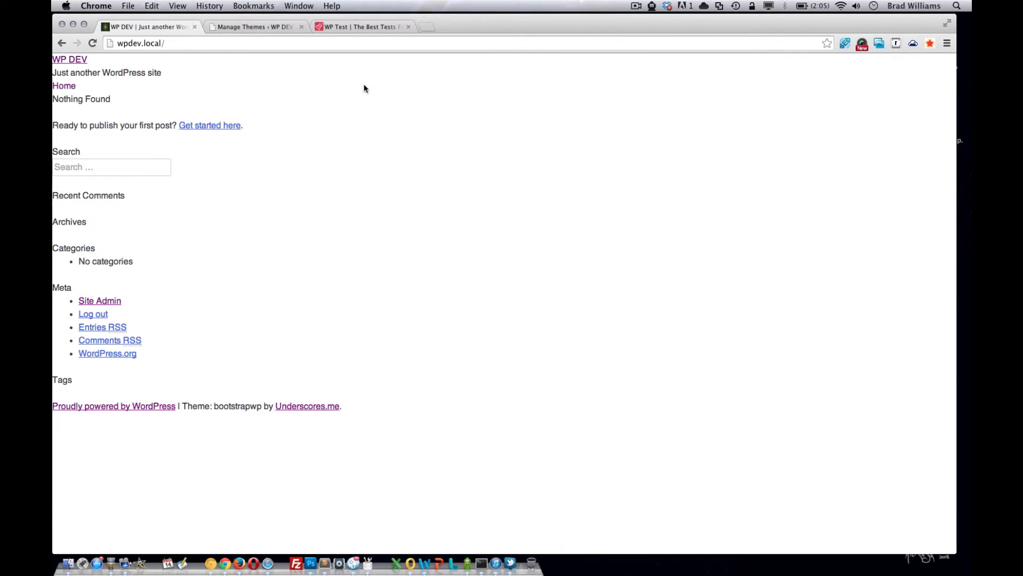
Look over the wptest.io homepage, then return to the Manage Themes page
{"action": "left_click", "coordinate": [370, 28]}
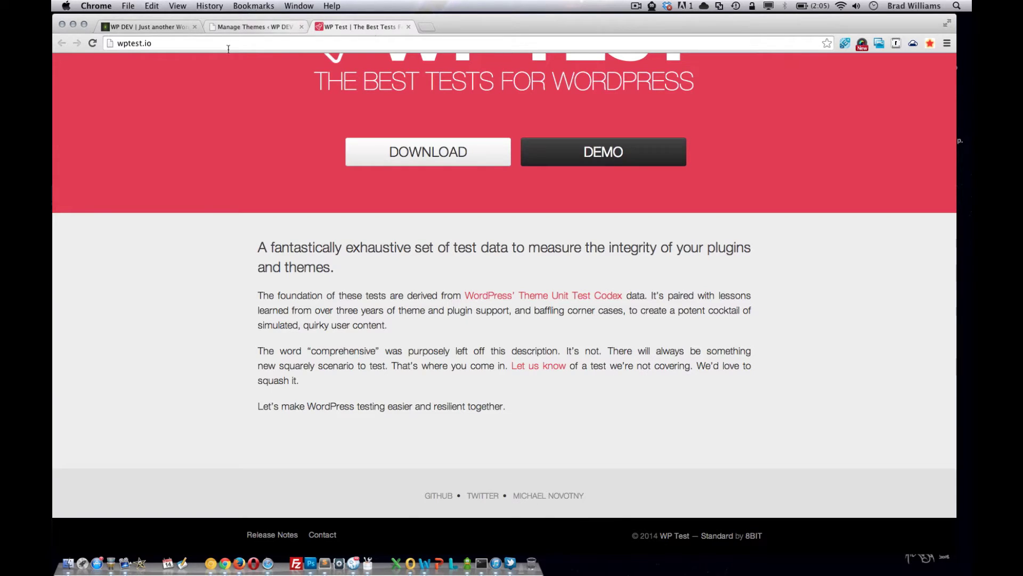
{"action": "scroll", "coordinate": [303, 143], "scroll_direction": "up", "scroll_amount": 5}
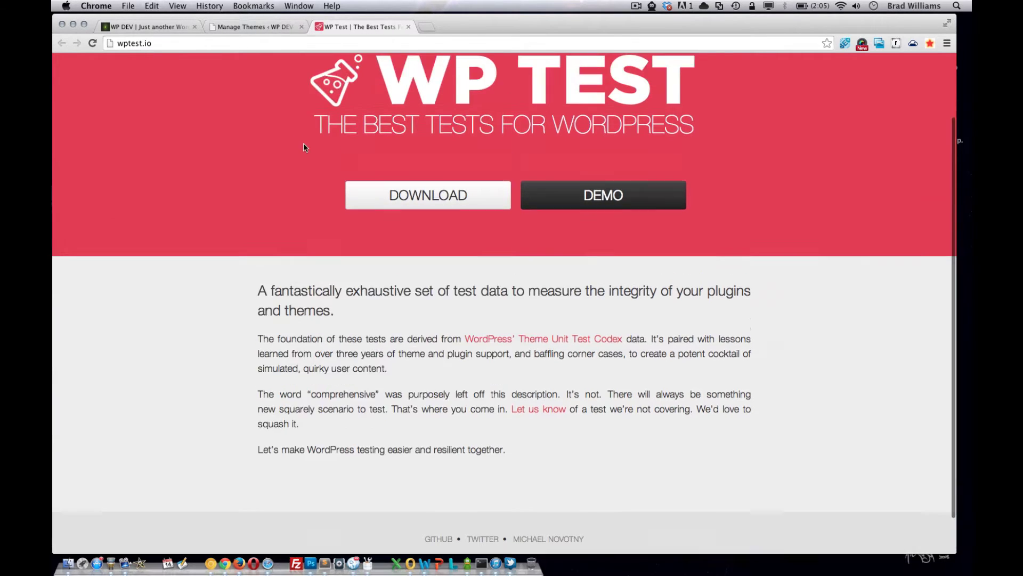
{"action": "scroll", "coordinate": [274, 261], "scroll_direction": "down", "scroll_amount": 2}
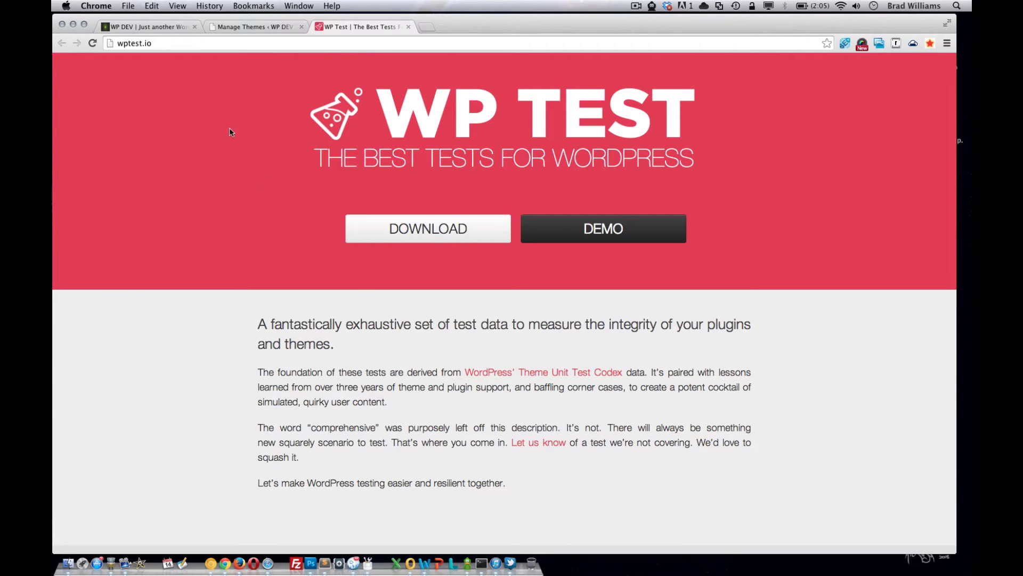
{"action": "left_click", "coordinate": [247, 25]}
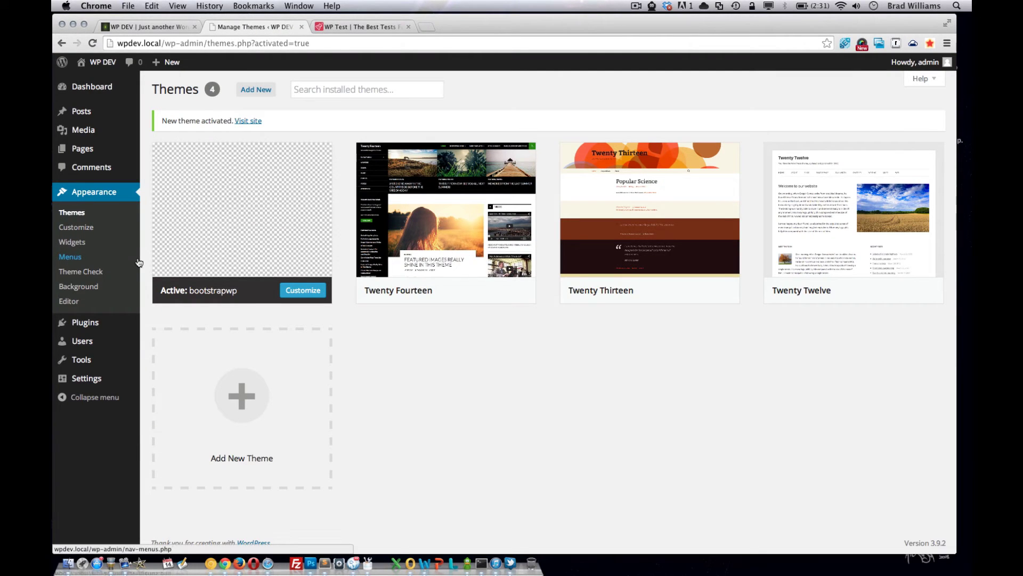
Unzip wptest-master.zip, open the wptest-master folder, and return to Chrome's Manage Themes window
{"action": "left_click", "coordinate": [73, 24]}
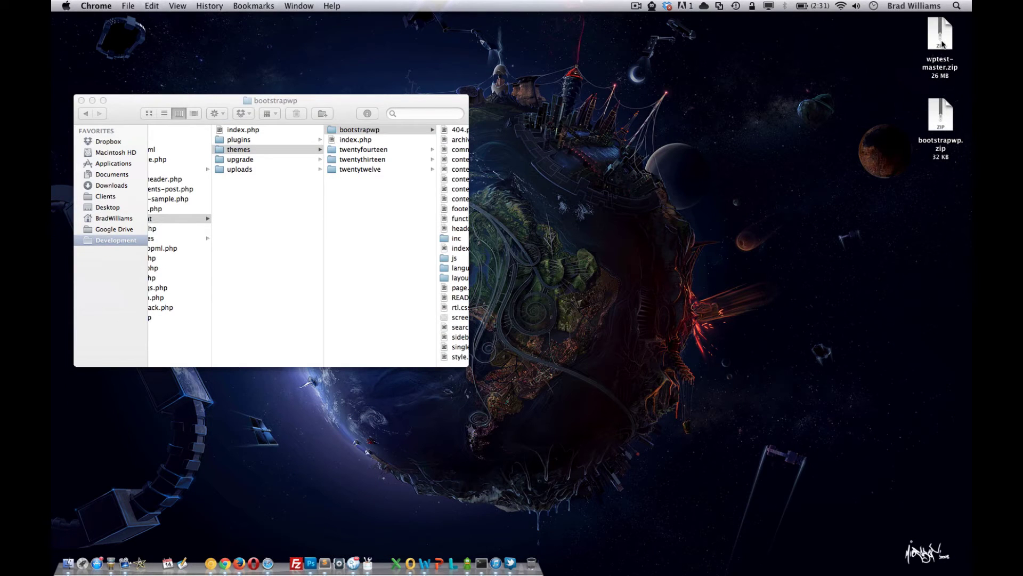
{"action": "double_click", "coordinate": [941, 41]}
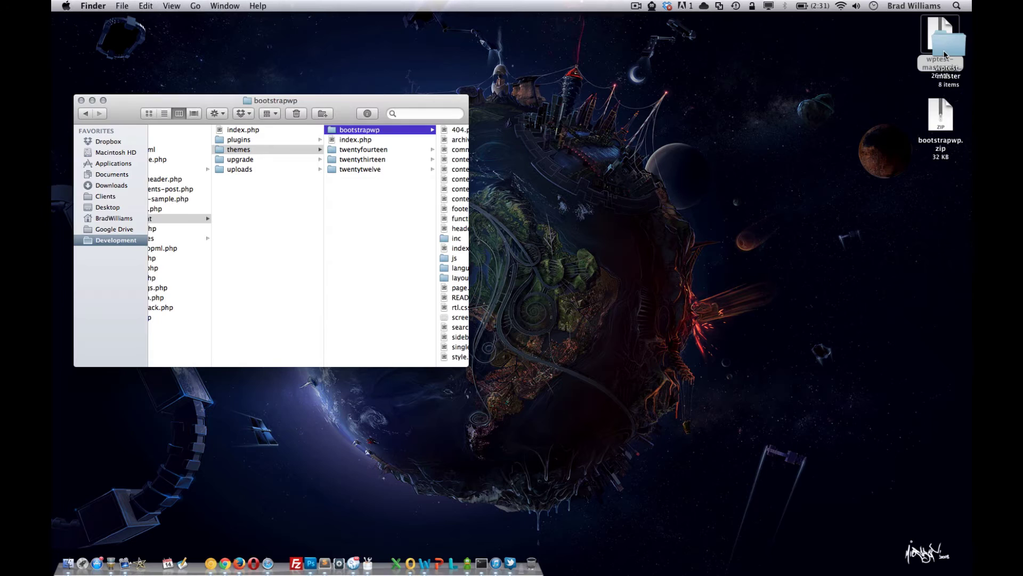
{"action": "double_click", "coordinate": [818, 56]}
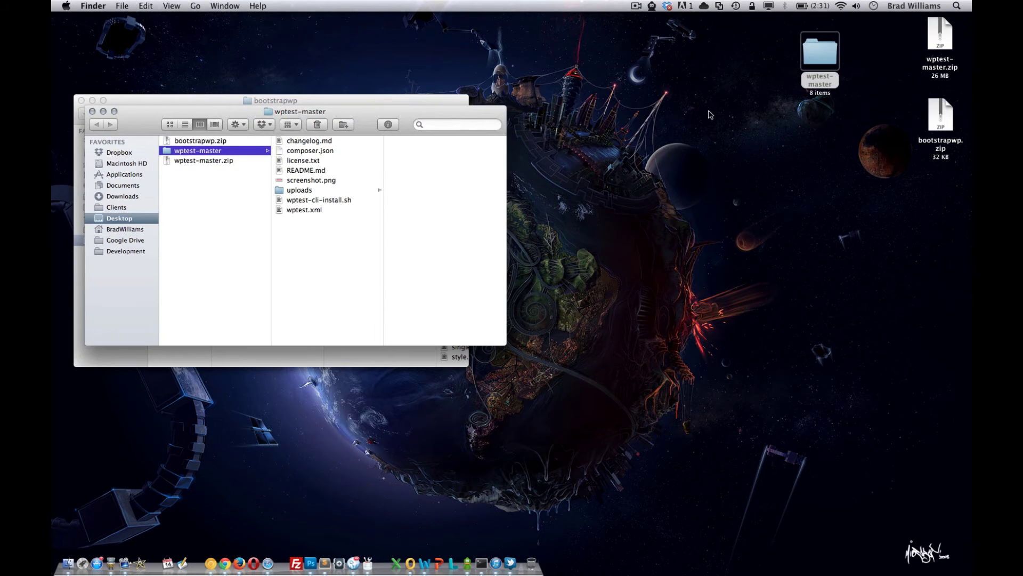
{"action": "left_click_drag", "start_coordinate": [374, 119], "coordinate": [713, 138]}
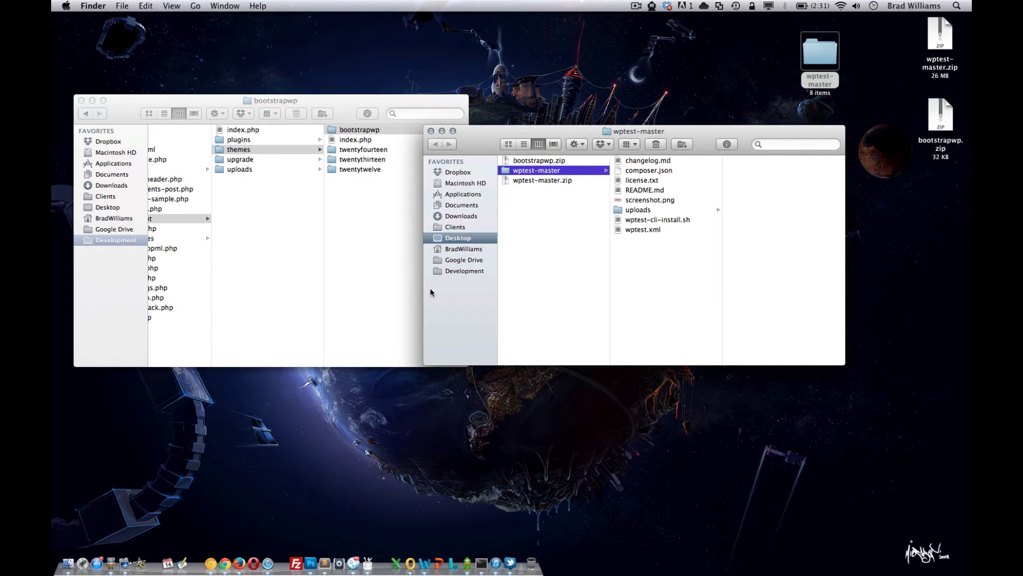
{"action": "right_click", "coordinate": [227, 559]}
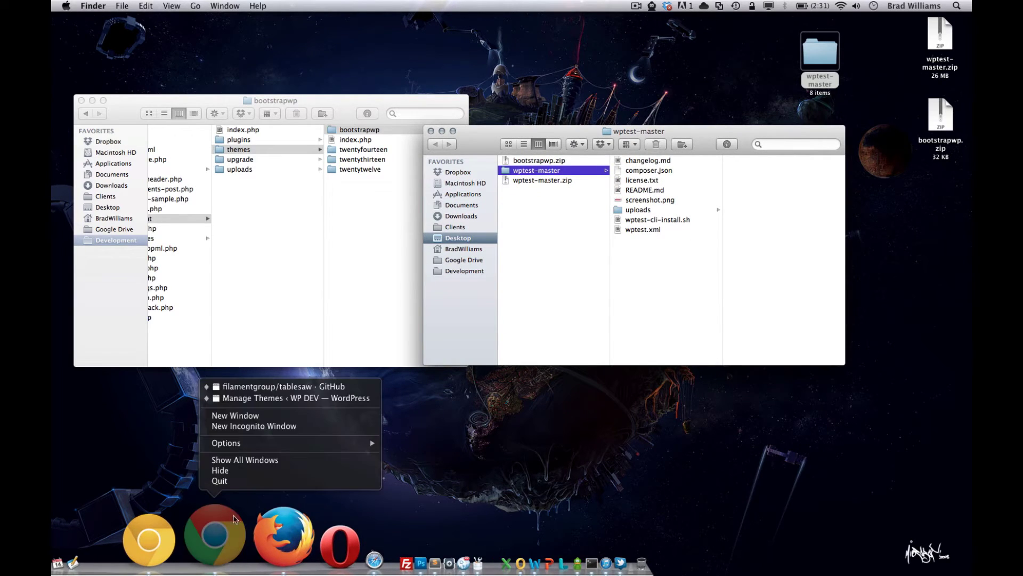
{"action": "left_click", "coordinate": [270, 399]}
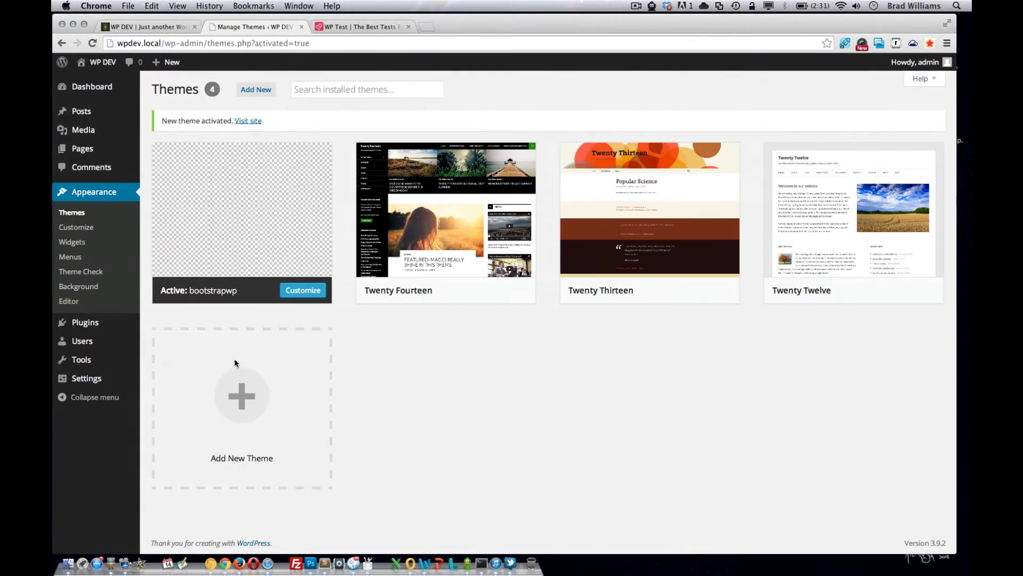
Upload wptest-master/wptest.xml through the WordPress importer under Tools > Import
{"action": "mouse_move", "coordinate": [104, 384]}
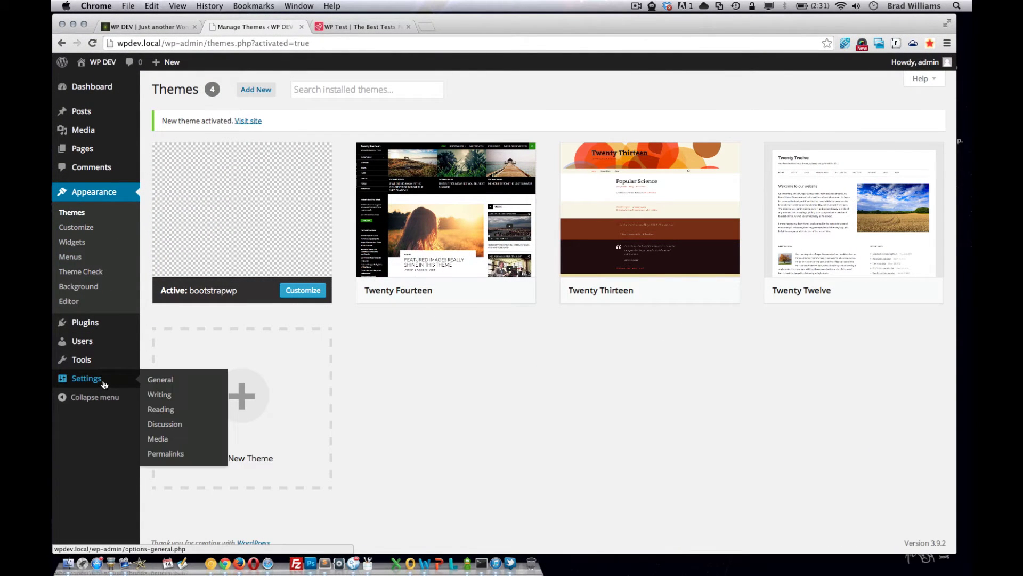
{"action": "mouse_move", "coordinate": [98, 363]}
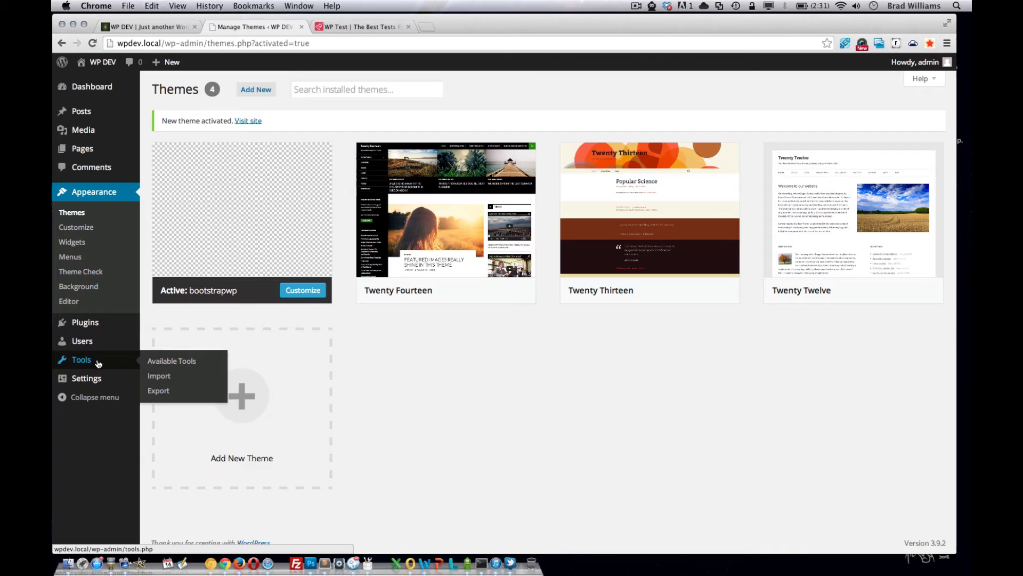
{"action": "left_click", "coordinate": [160, 376]}
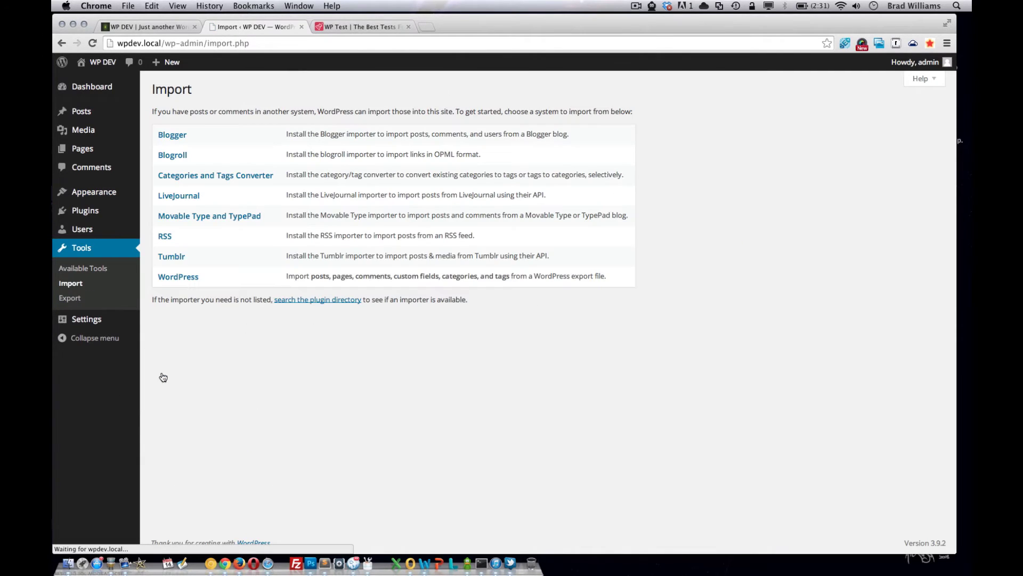
{"action": "left_click", "coordinate": [187, 277]}
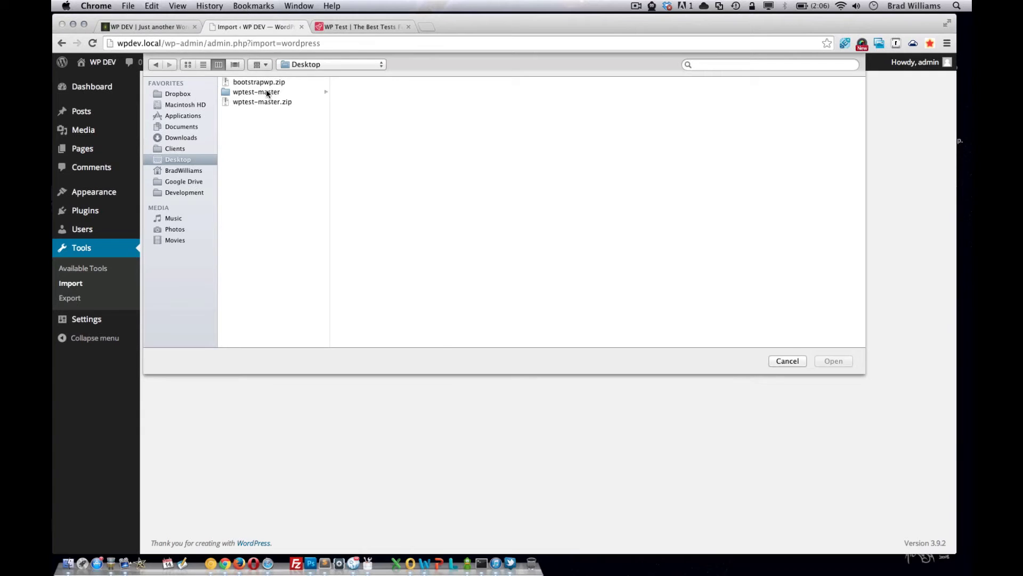
{"action": "left_click", "coordinate": [267, 93]}
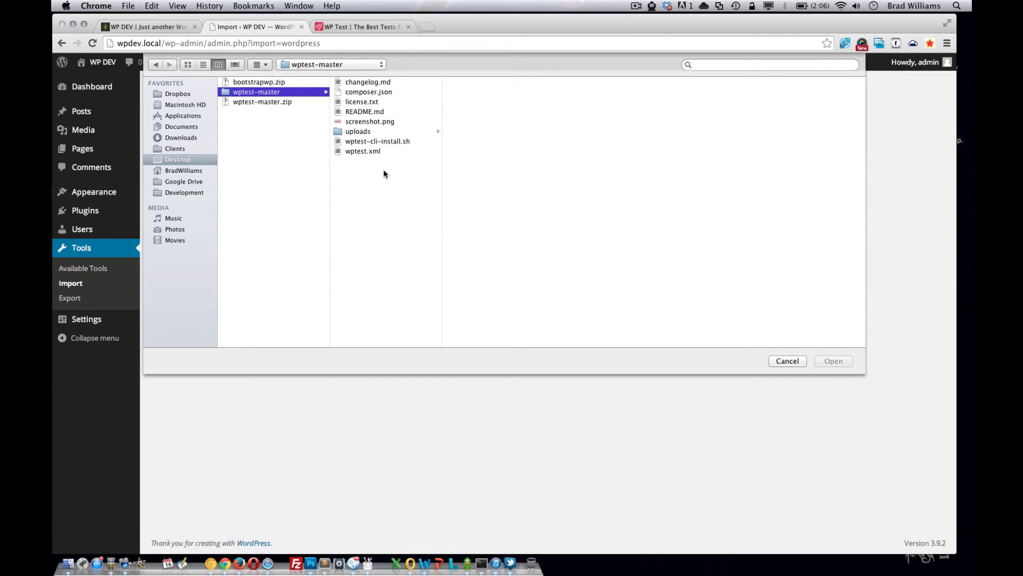
{"action": "left_click", "coordinate": [371, 152]}
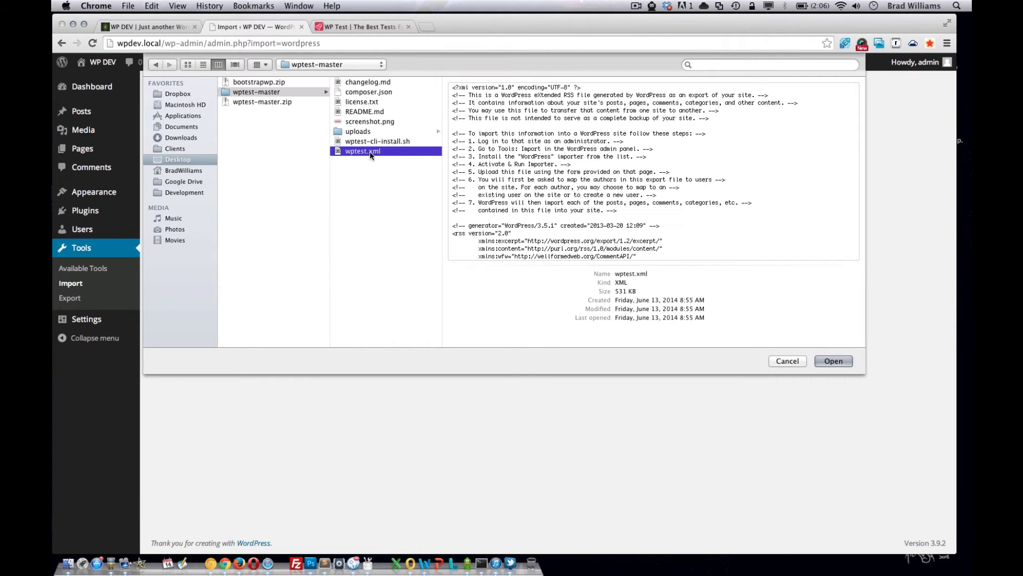
{"action": "left_click", "coordinate": [823, 361]}
{"action": "left_click", "coordinate": [210, 181]}
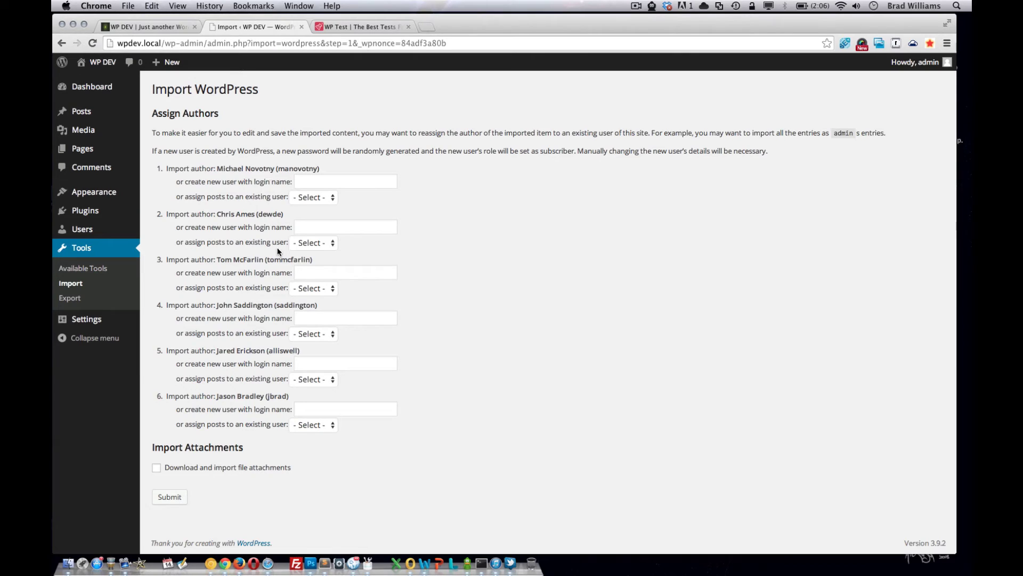
Enable 'Download and import file attachments' and submit to run the import
{"action": "left_click", "coordinate": [156, 468]}
{"action": "left_click", "coordinate": [169, 497]}
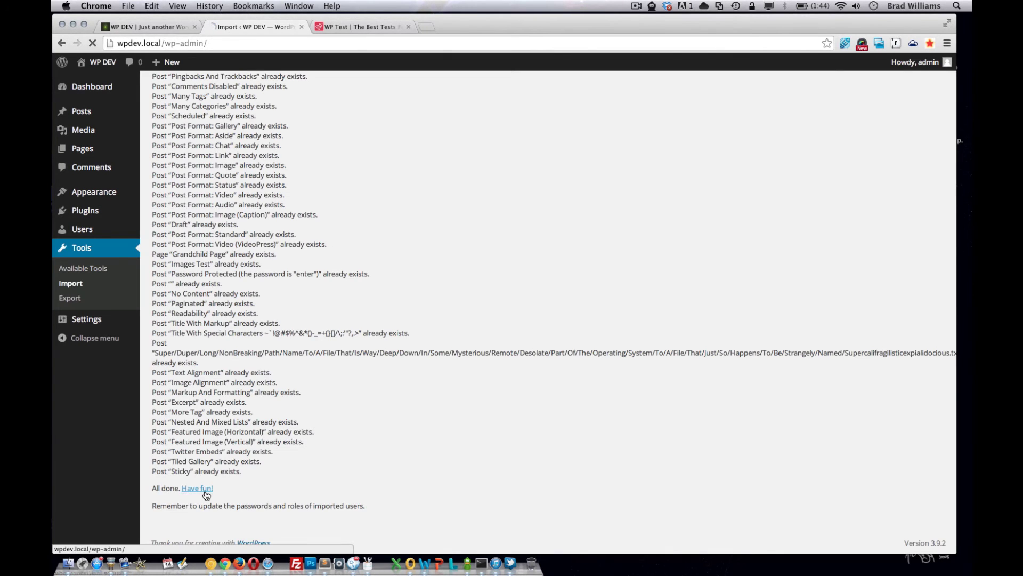
Go to the Dashboard and scroll through the imported posts list
{"action": "left_click", "coordinate": [205, 494]}
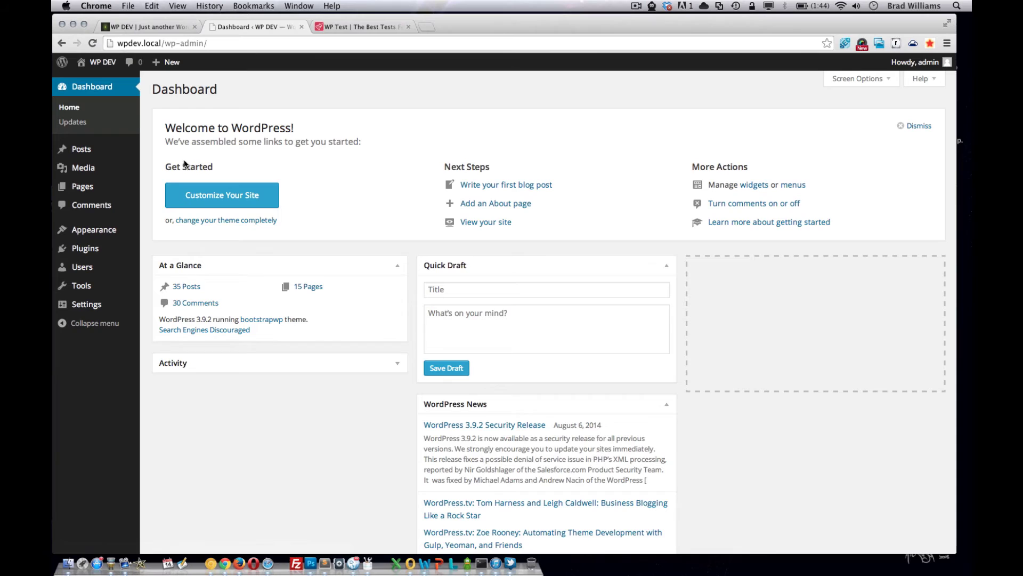
{"action": "left_click", "coordinate": [93, 149]}
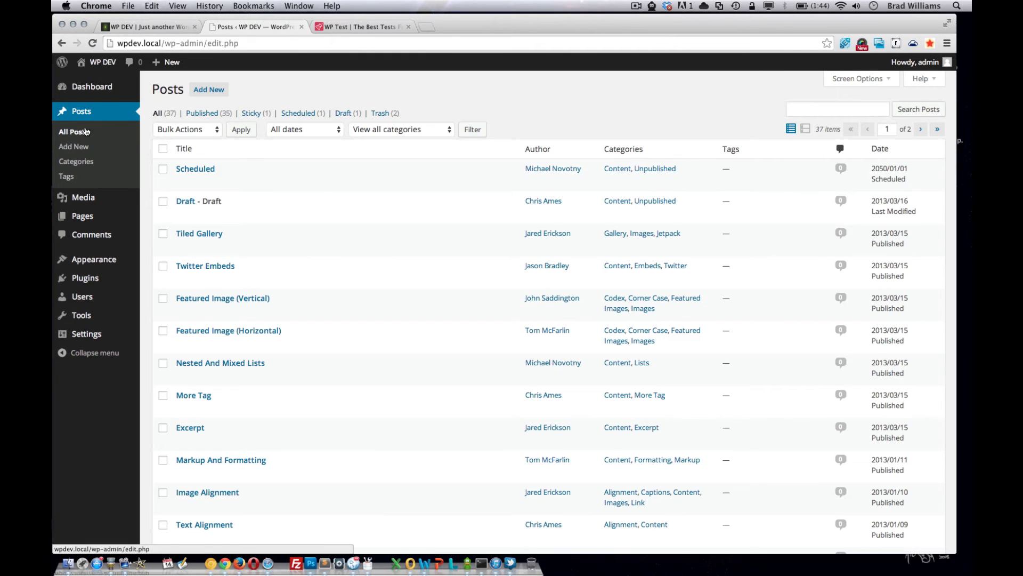
{"action": "scroll", "coordinate": [349, 265], "scroll_direction": "down", "scroll_amount": 3}
{"action": "scroll", "coordinate": [349, 266], "scroll_direction": "down", "scroll_amount": 5}
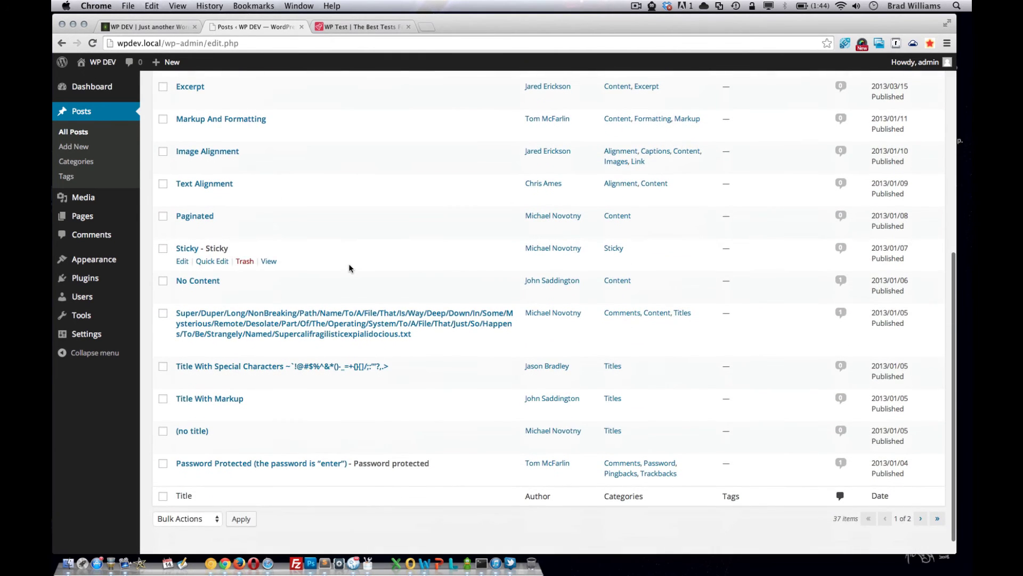
{"action": "scroll", "coordinate": [349, 267], "scroll_direction": "up", "scroll_amount": 10}
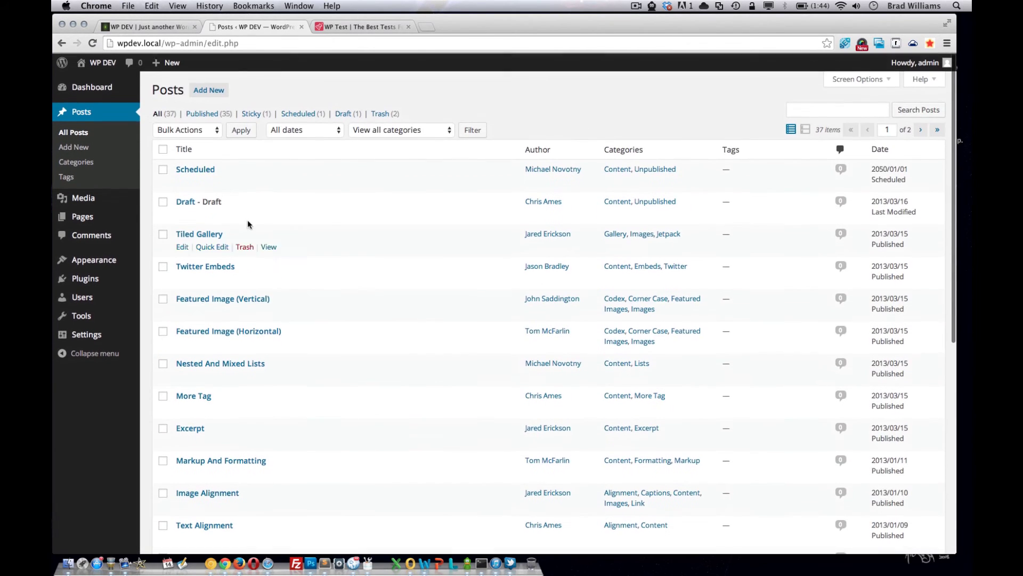
Review the imported pages, then view the Users list with six subscriber authors
{"action": "left_click", "coordinate": [82, 215]}
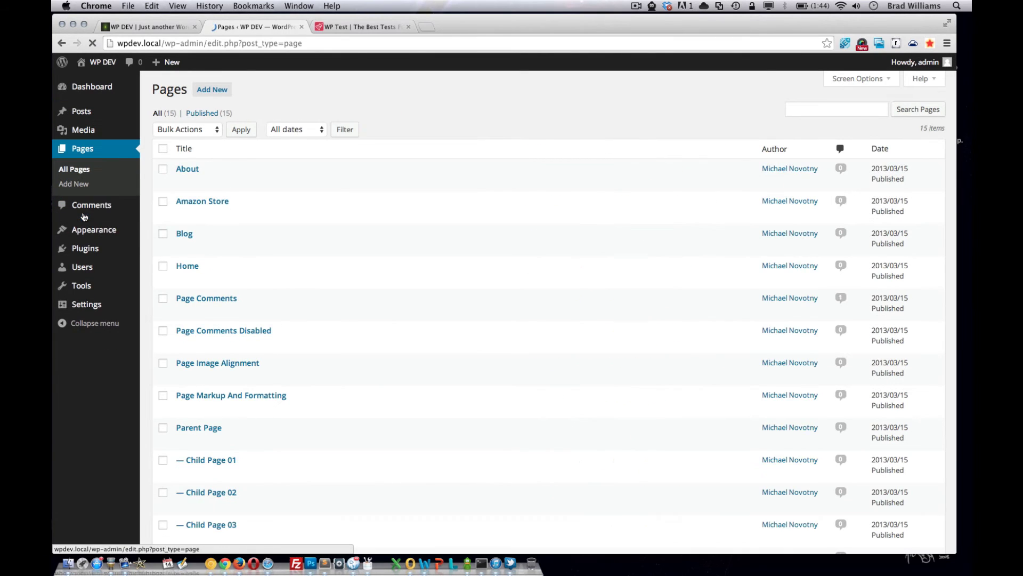
{"action": "scroll", "coordinate": [250, 243], "scroll_direction": "down", "scroll_amount": 2}
{"action": "scroll", "coordinate": [256, 250], "scroll_direction": "down", "scroll_amount": 3}
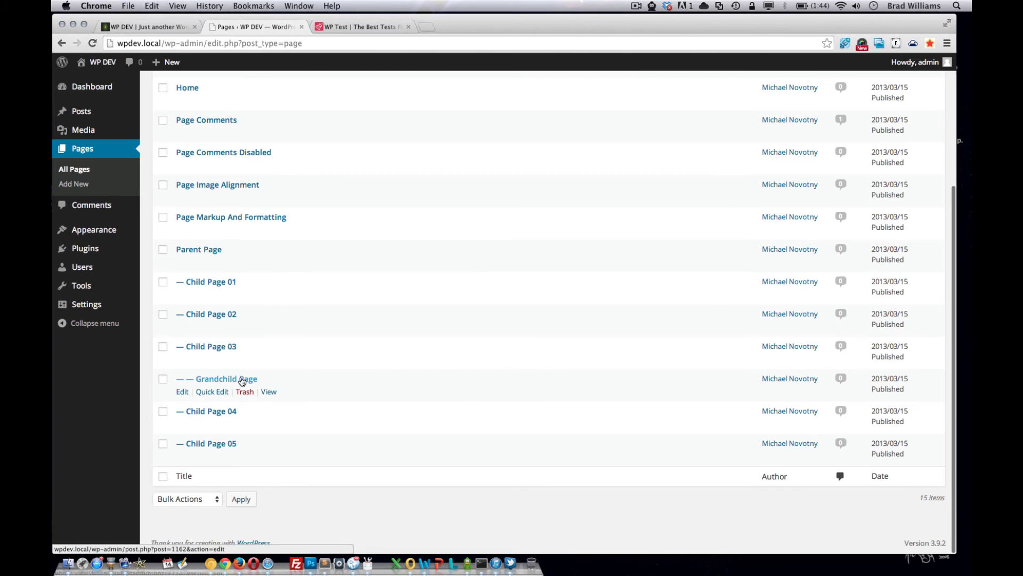
{"action": "scroll", "coordinate": [222, 261], "scroll_direction": "up", "scroll_amount": 1}
{"action": "scroll", "coordinate": [222, 261], "scroll_direction": "up", "scroll_amount": 1}
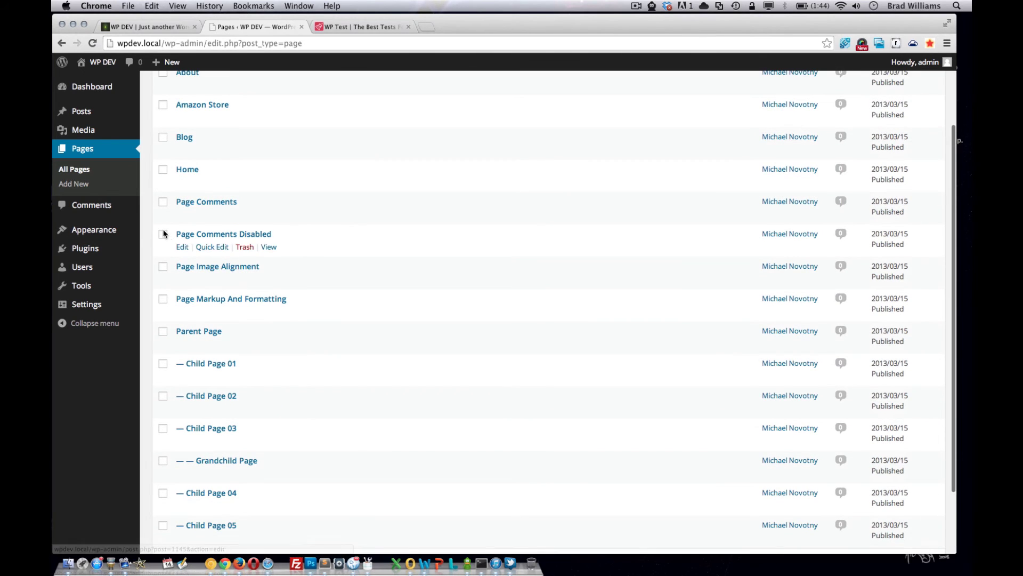
{"action": "left_click", "coordinate": [94, 267]}
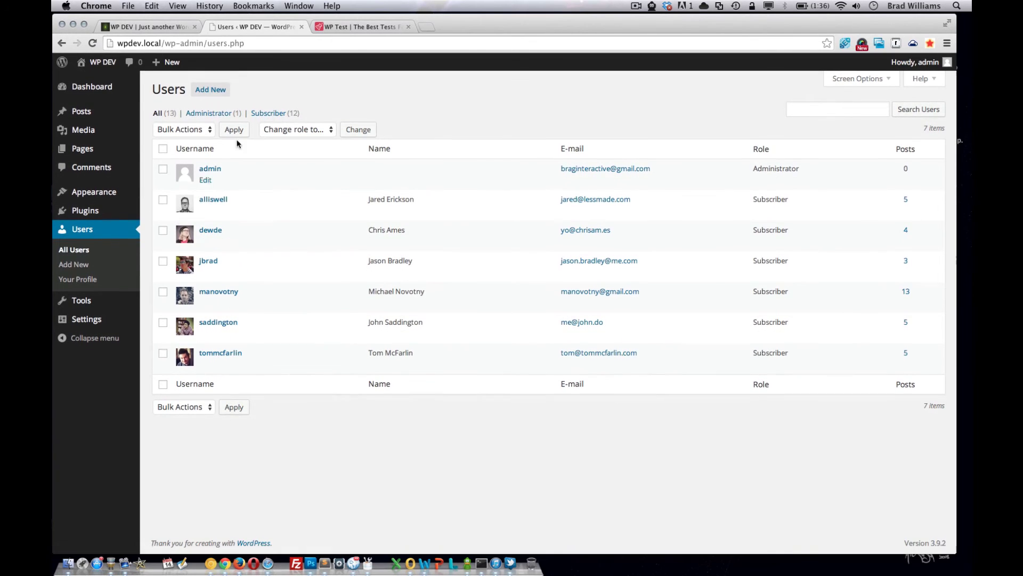
Reload the site's front page in its browser tab
{"action": "left_click", "coordinate": [139, 27]}
{"action": "left_click", "coordinate": [196, 43]}
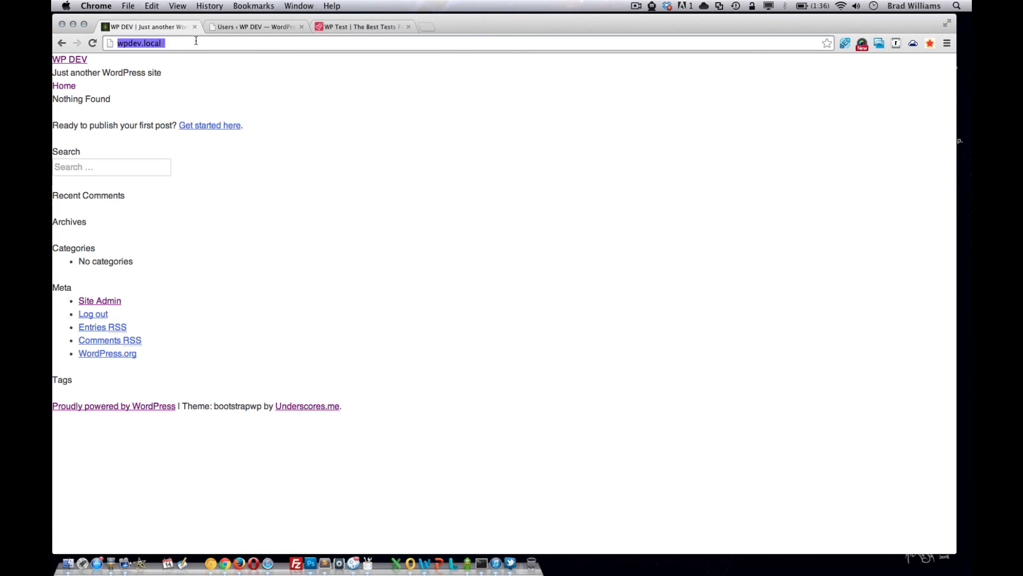
{"action": "key", "text": "Return"}
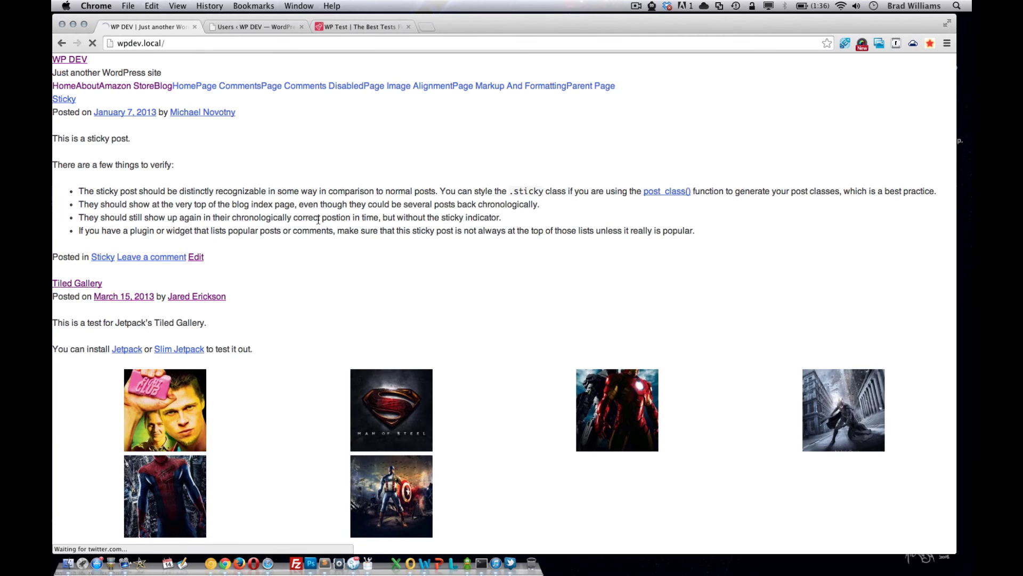
Scroll through the front page's Sticky post, Tiled Gallery and other test posts
{"action": "scroll", "coordinate": [329, 272], "scroll_direction": "down", "scroll_amount": 5}
{"action": "scroll", "coordinate": [330, 272], "scroll_direction": "down", "scroll_amount": 6}
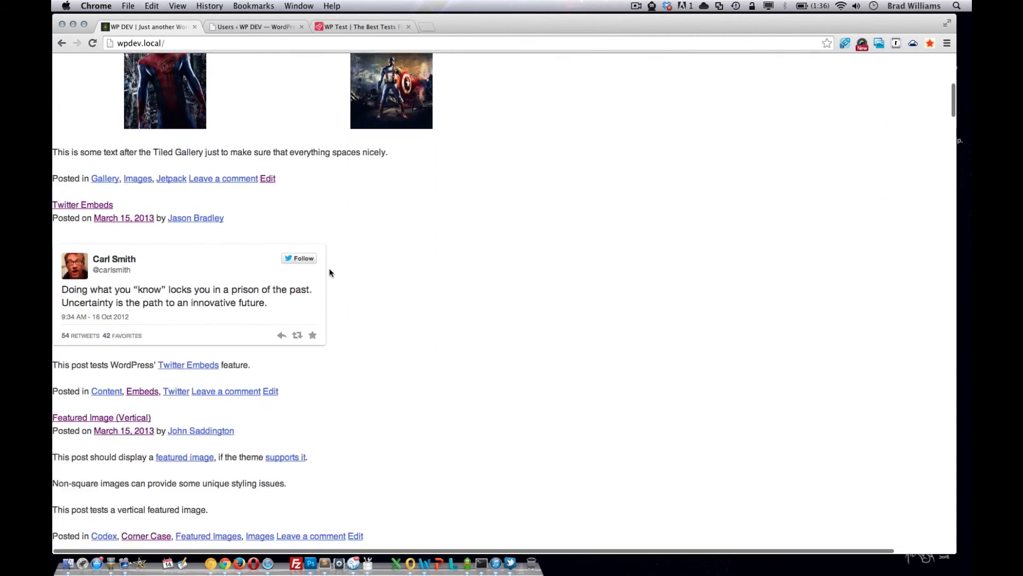
{"action": "scroll", "coordinate": [330, 272], "scroll_direction": "up", "scroll_amount": 5}
{"action": "scroll", "coordinate": [330, 272], "scroll_direction": "up", "scroll_amount": 5}
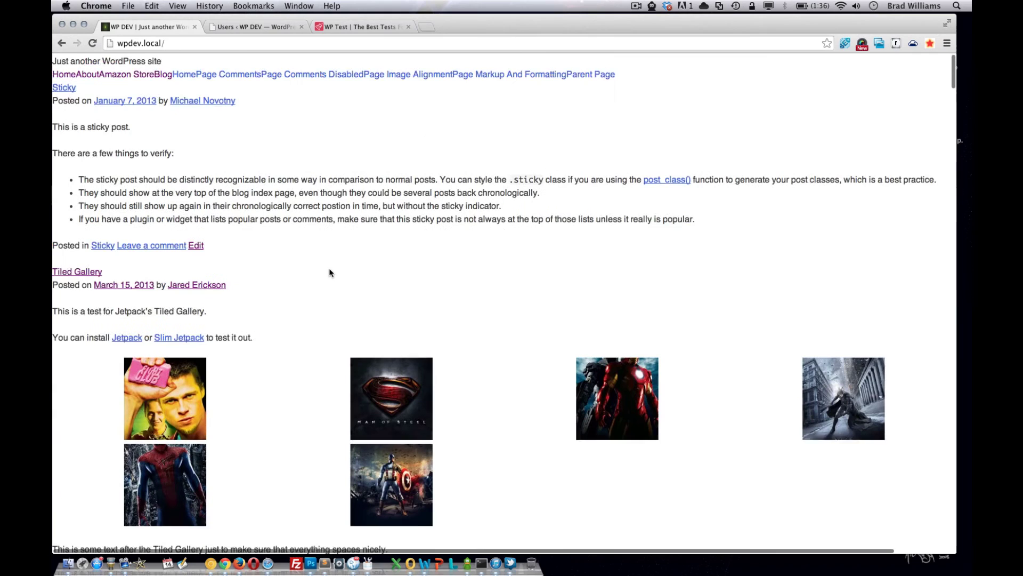
{"action": "scroll", "coordinate": [320, 291], "scroll_direction": "down", "scroll_amount": 15}
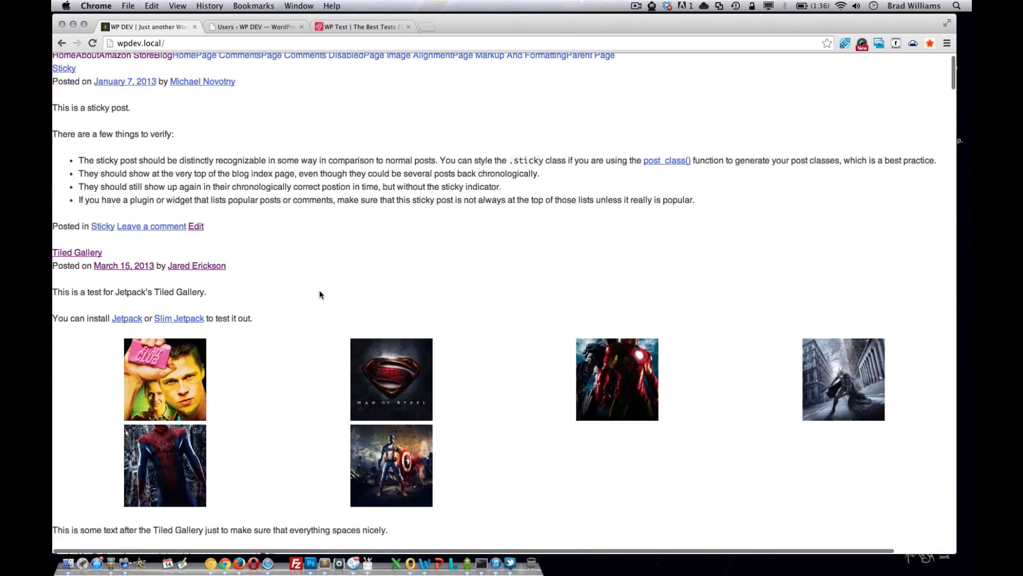
{"action": "scroll", "coordinate": [320, 291], "scroll_direction": "down", "scroll_amount": 3}
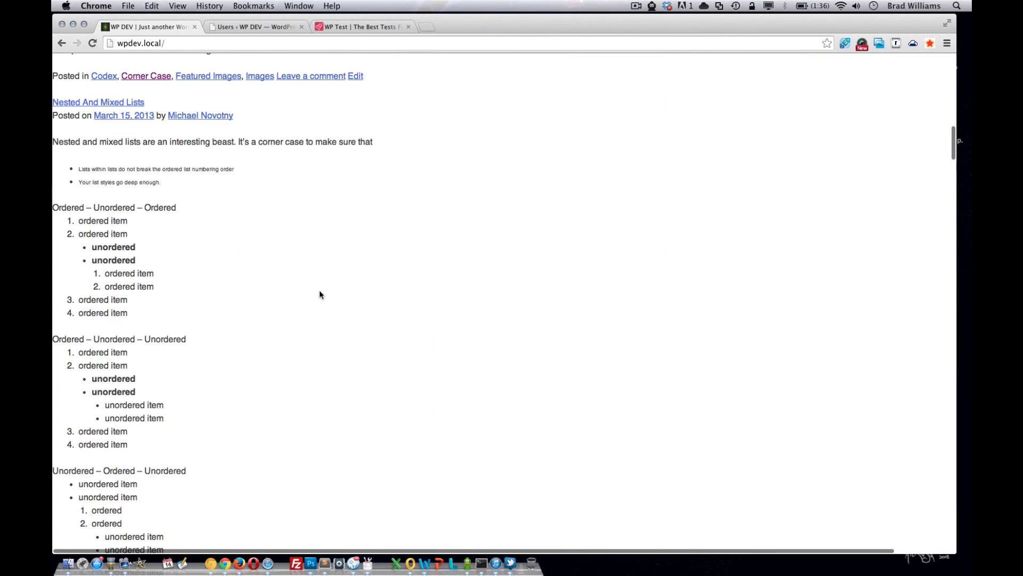
{"action": "scroll", "coordinate": [220, 298], "scroll_direction": "down", "scroll_amount": 8}
{"action": "scroll", "coordinate": [220, 305], "scroll_direction": "down", "scroll_amount": 15}
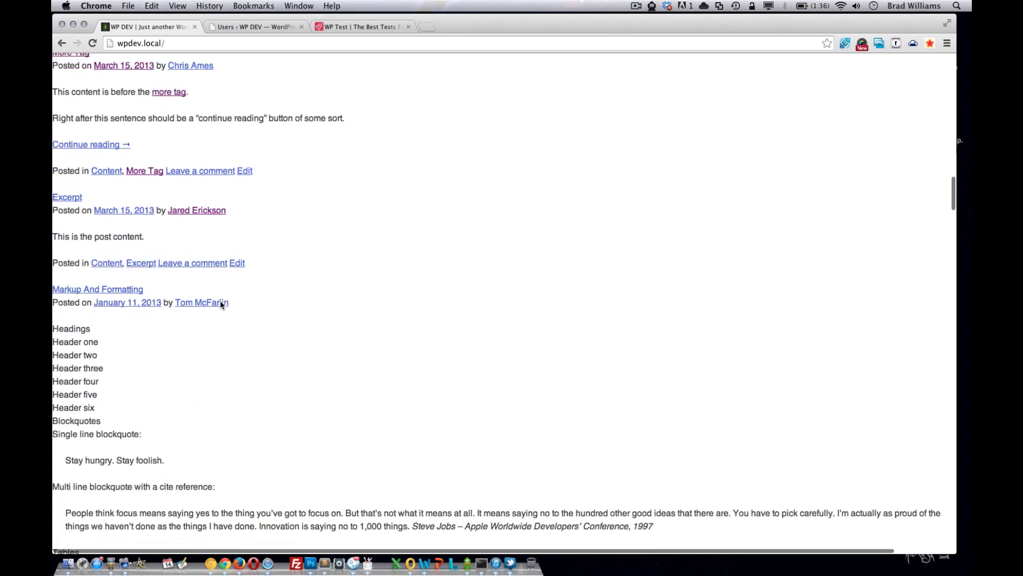
{"action": "scroll", "coordinate": [220, 305], "scroll_direction": "down", "scroll_amount": 3}
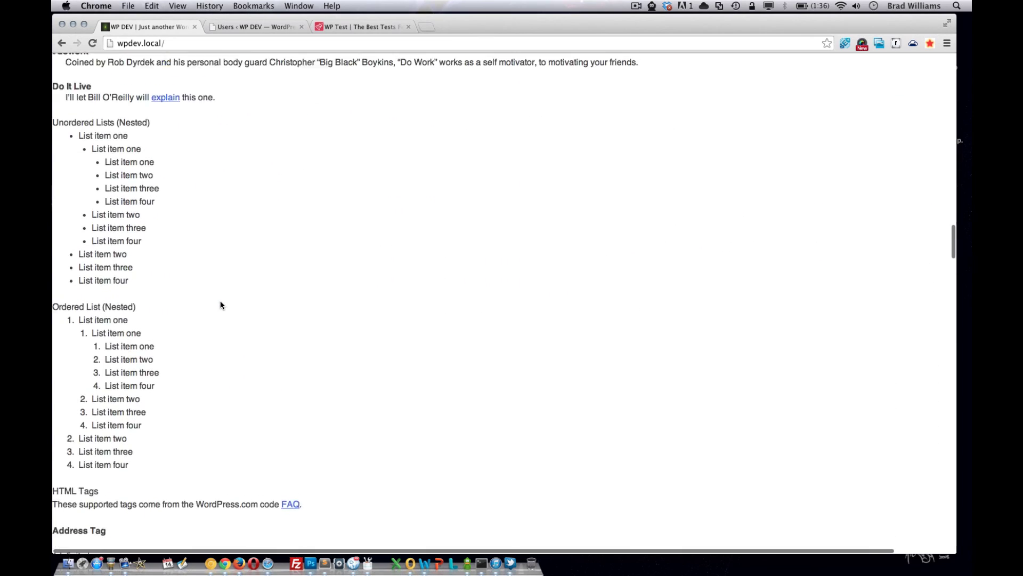
{"action": "scroll", "coordinate": [219, 301], "scroll_direction": "up", "scroll_amount": 4}
{"action": "scroll", "coordinate": [246, 333], "scroll_direction": "down", "scroll_amount": 3}
{"action": "scroll", "coordinate": [246, 333], "scroll_direction": "down", "scroll_amount": 4}
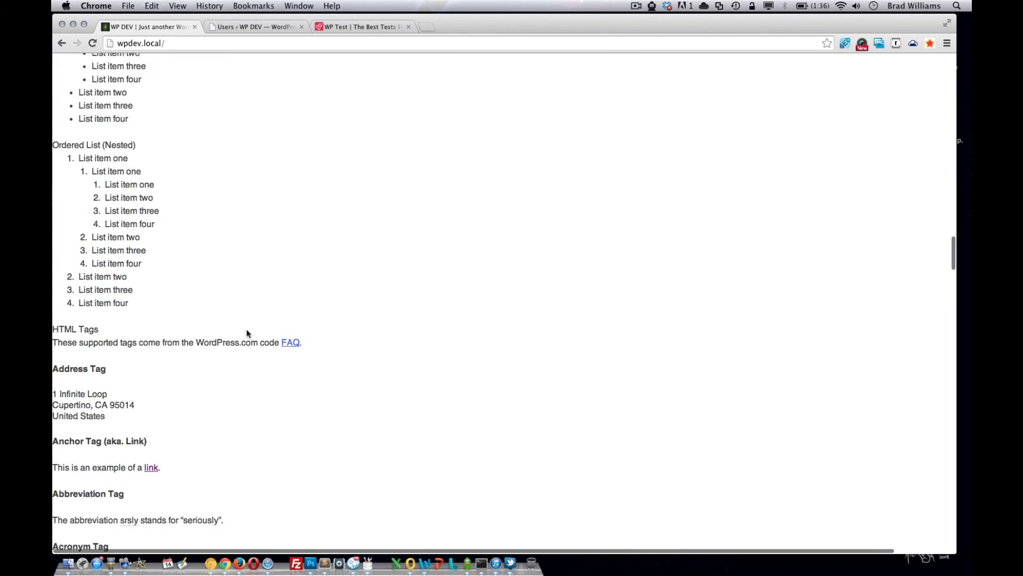
{"action": "scroll", "coordinate": [247, 334], "scroll_direction": "up", "scroll_amount": 20}
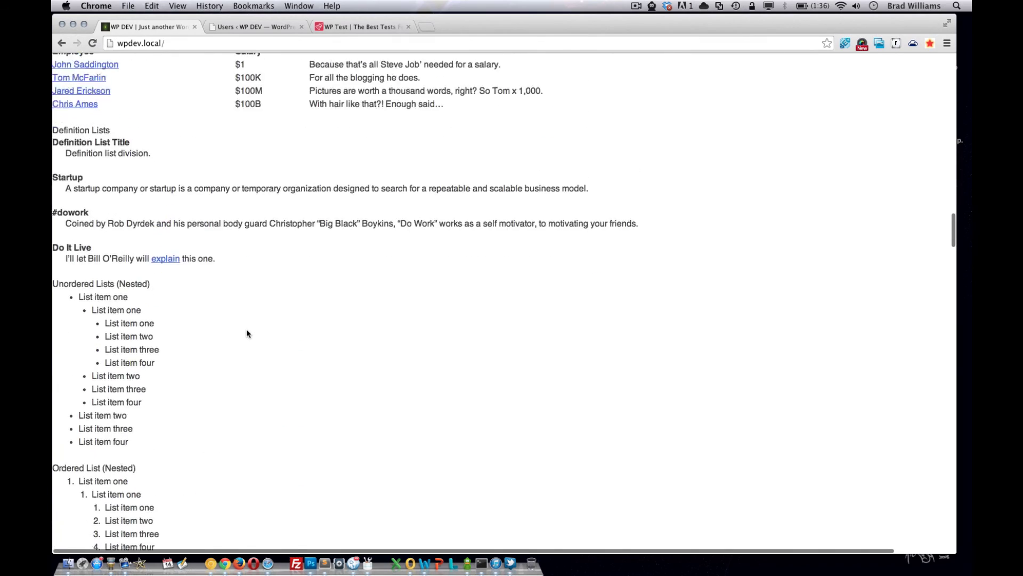
{"action": "scroll", "coordinate": [246, 334], "scroll_direction": "up", "scroll_amount": 15}
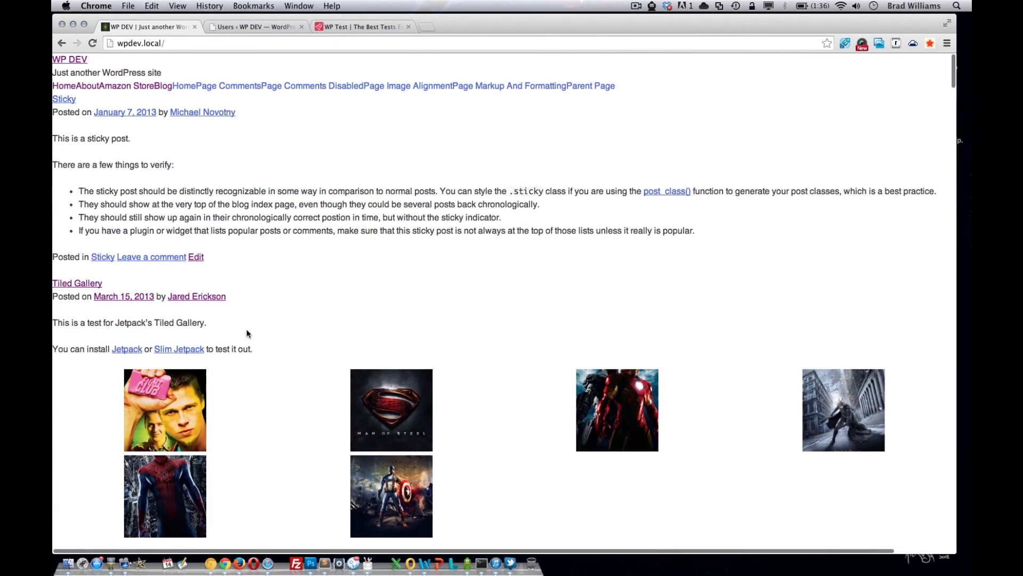